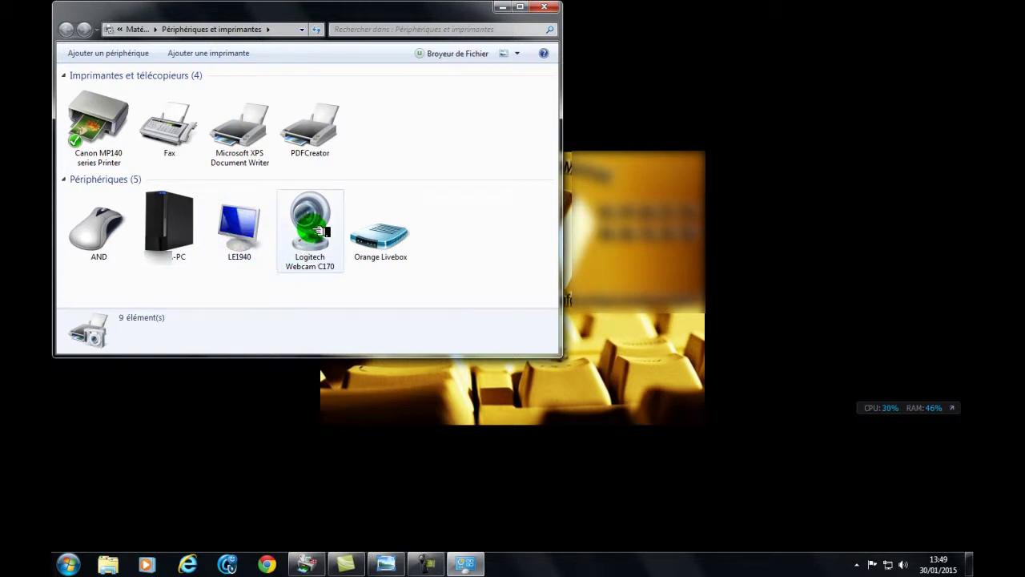
Open the Canon MP140 series Printer page from the list of devices and printers
left_click(380, 232)
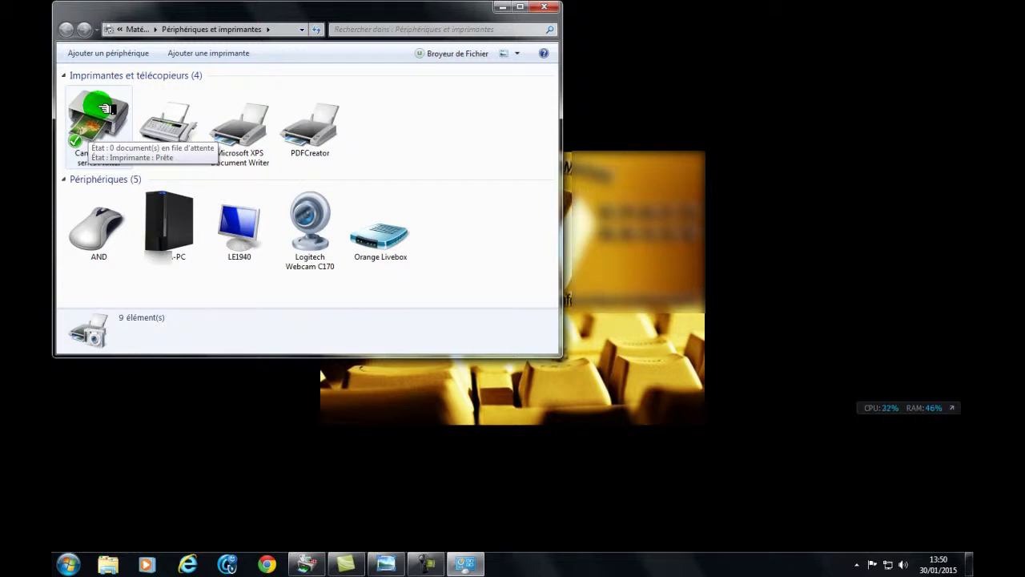
left_click(104, 109)
double_click(105, 110)
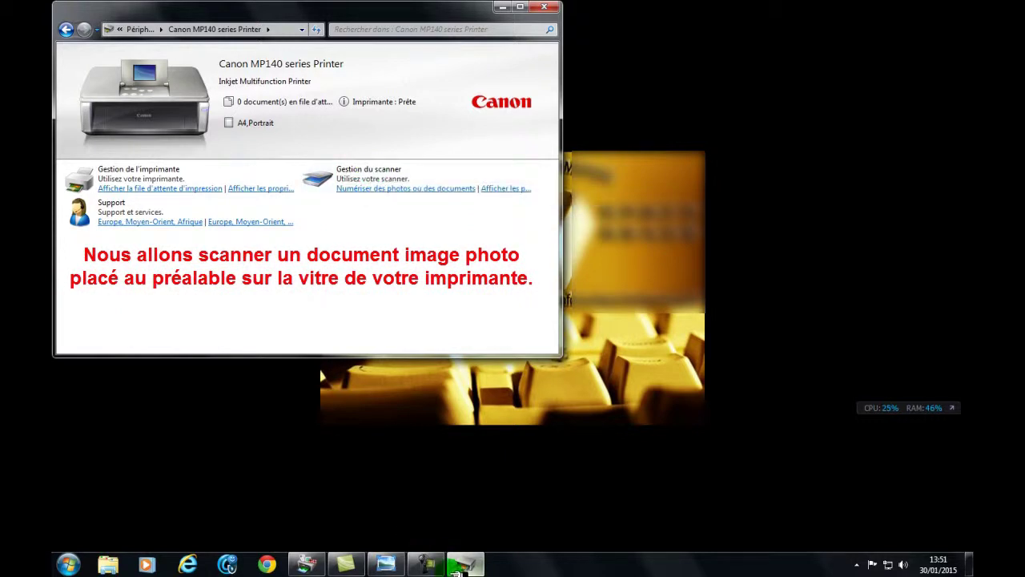
Switch to MP Navigator and open the Photos/Documents (vitre) function for scanning from the glass
mouse_move(312, 565)
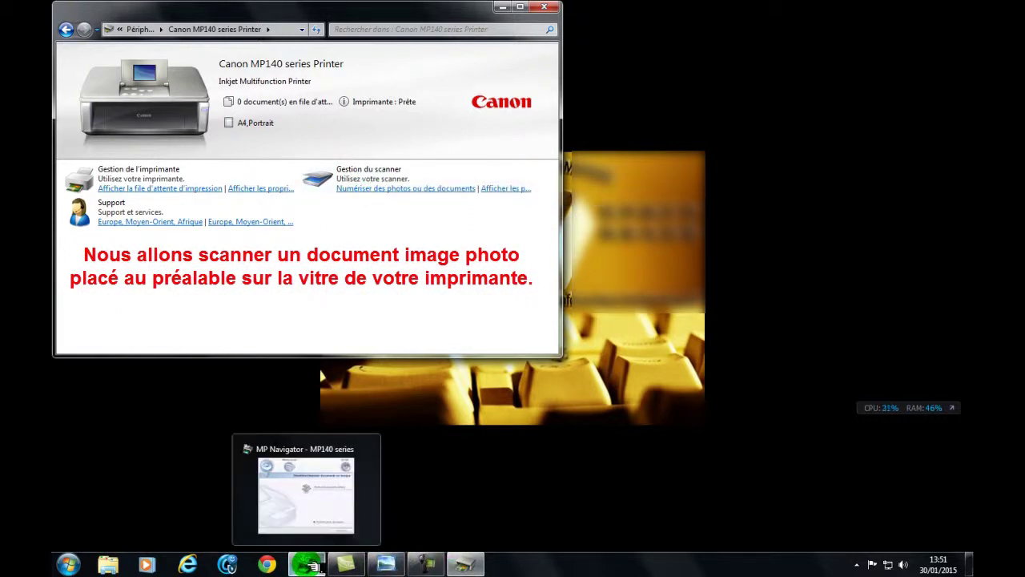
left_click(313, 564)
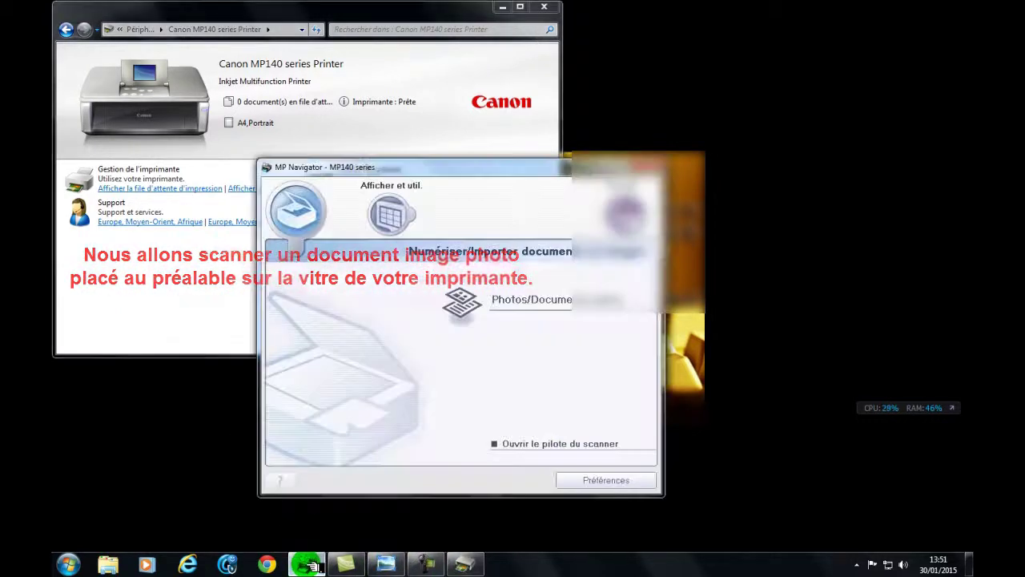
left_click(395, 196)
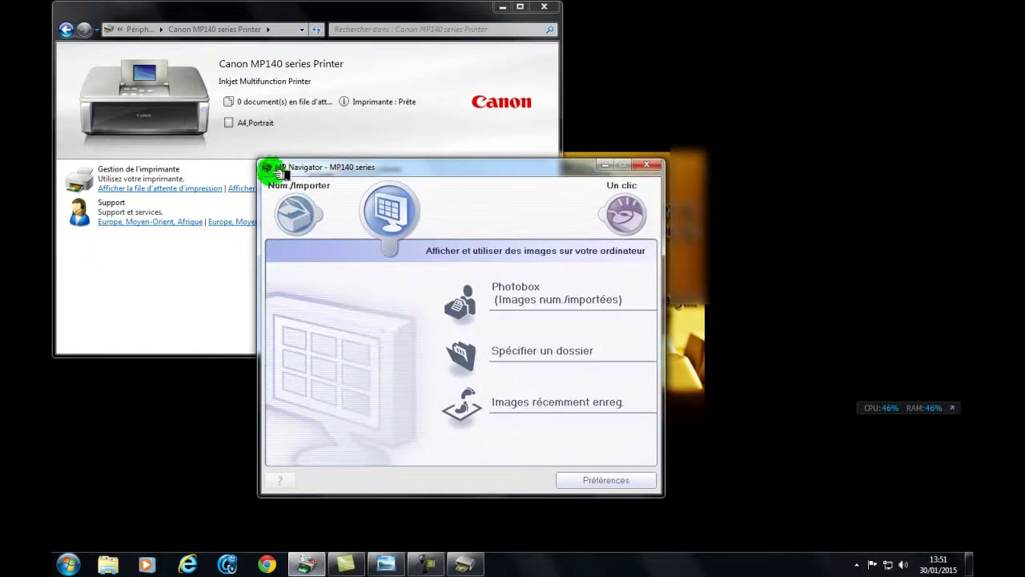
left_click(309, 217)
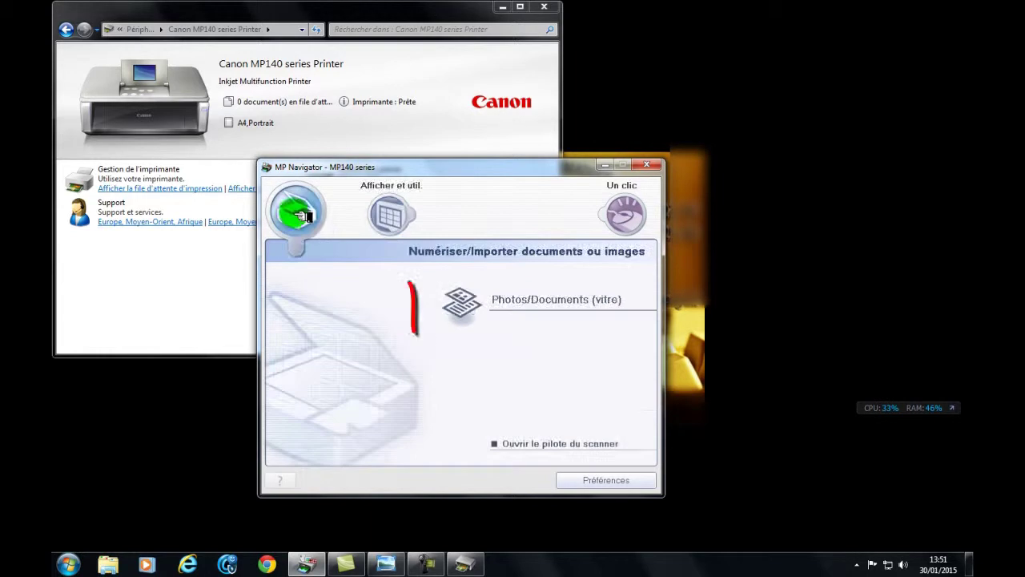
left_click(575, 299)
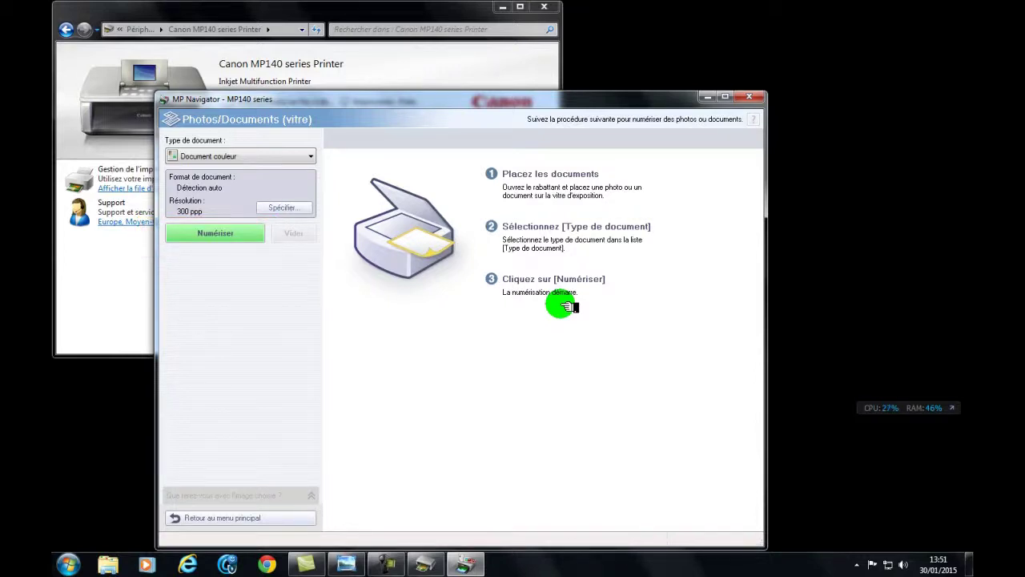
Scan the colour document at 300 ppp, minimise the printer page covering the scan window, and end scanning after this page
left_click(237, 232)
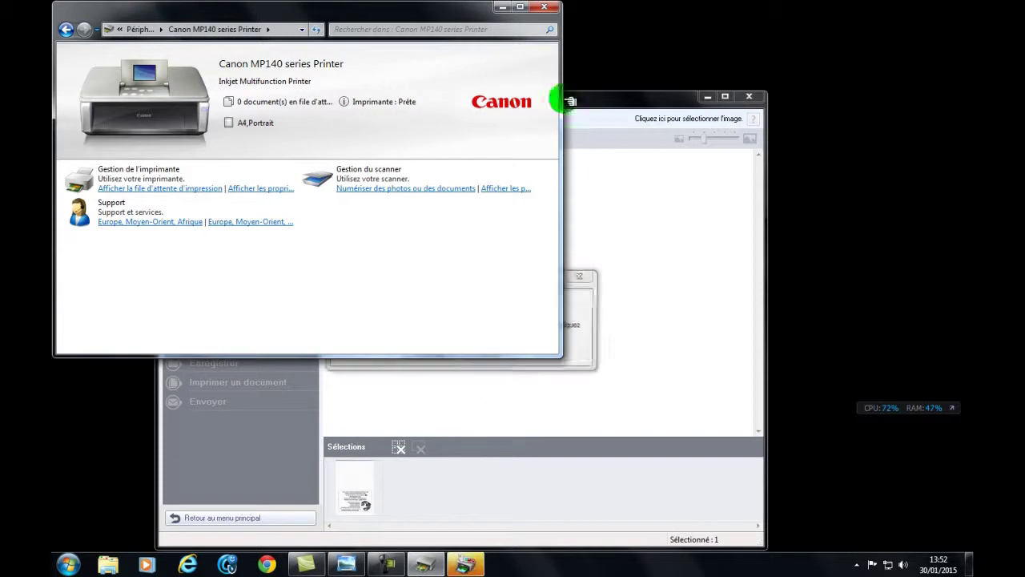
left_click(504, 8)
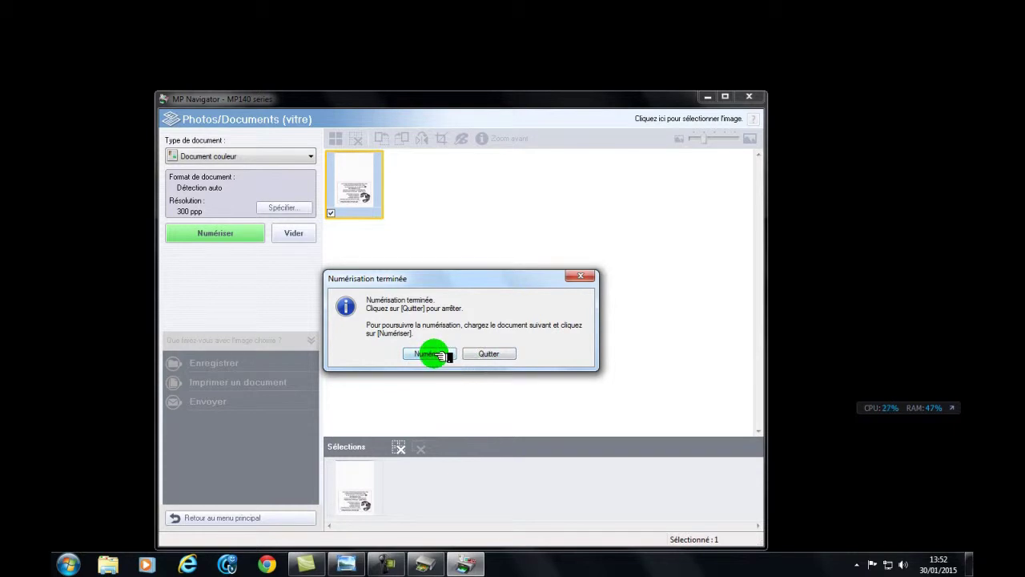
left_click(490, 354)
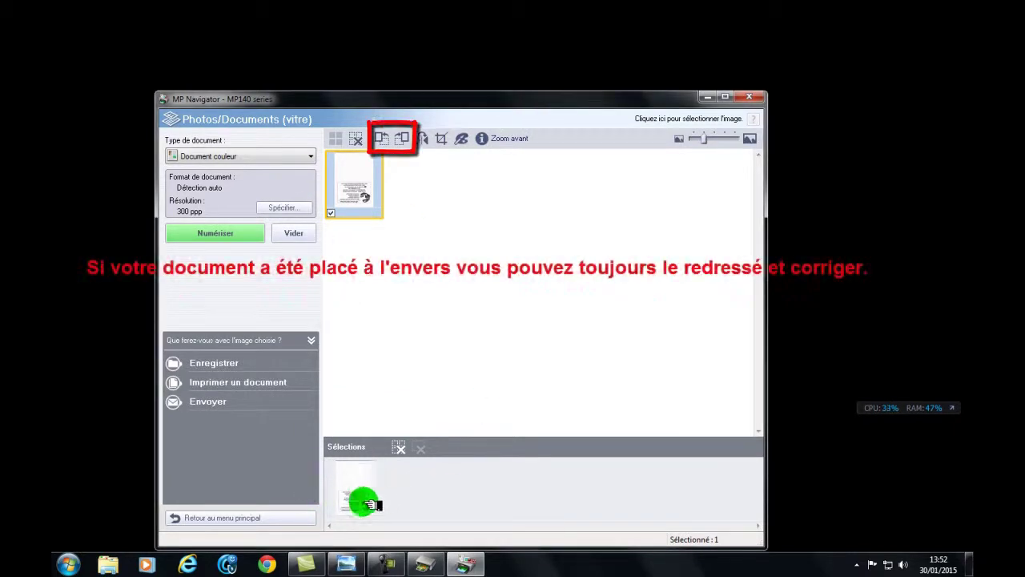
Rotate the scanned page counterclockwise in 90-degree turns until it is upright
left_click(387, 140)
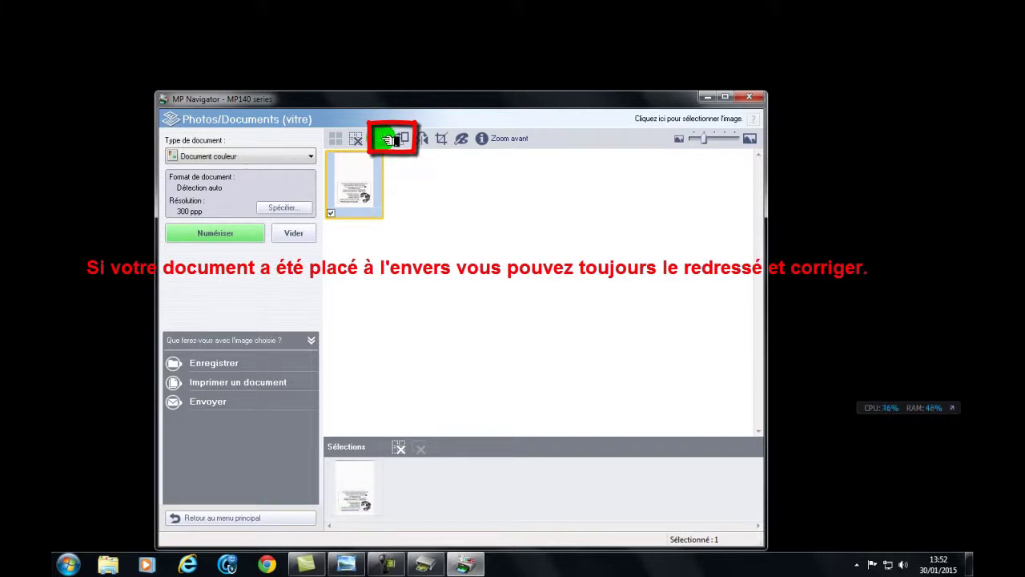
left_click(387, 140)
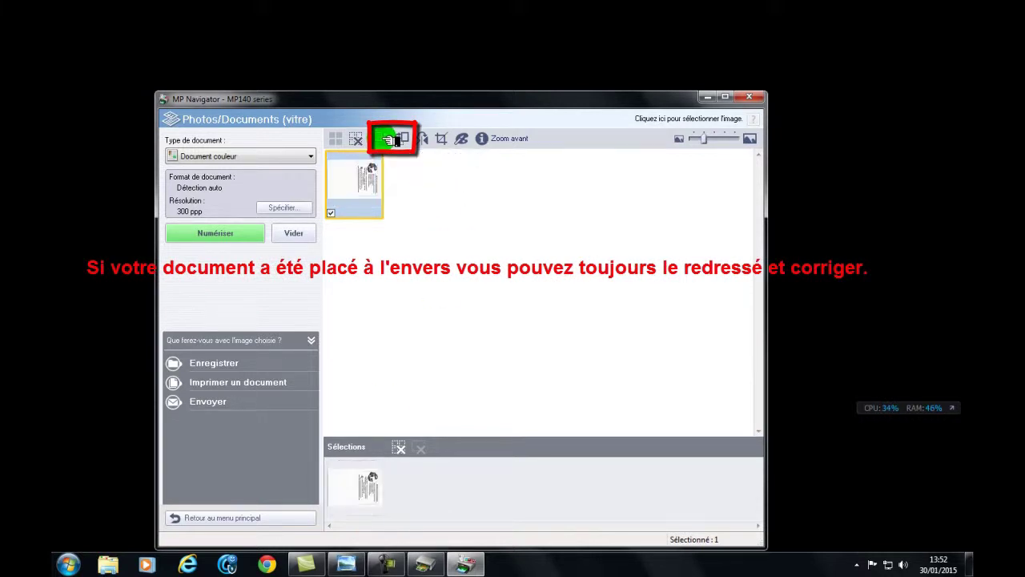
left_click(387, 141)
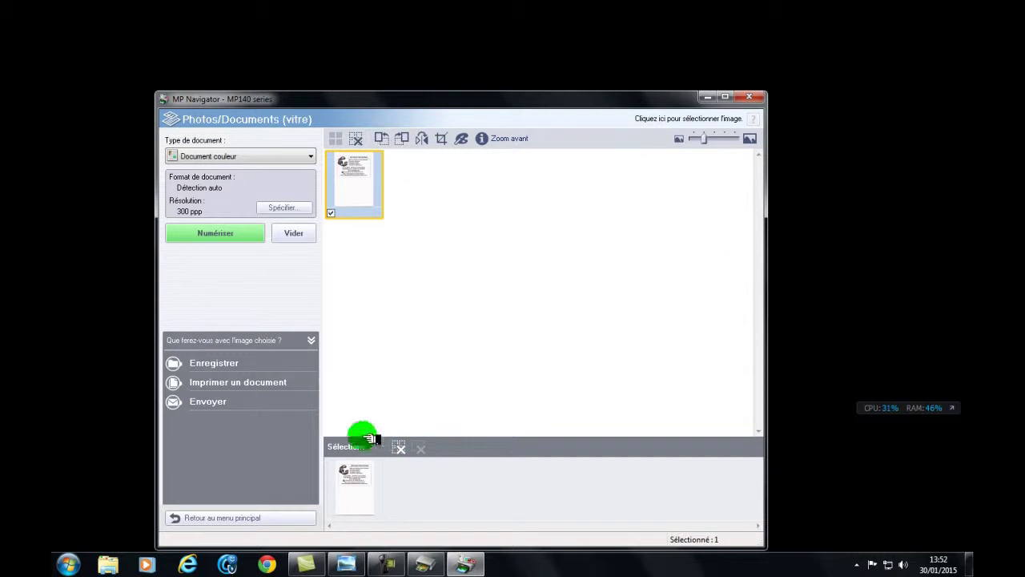
Select the scanned page among the selections and open the Enregistrer sur PC save settings
left_click(360, 486)
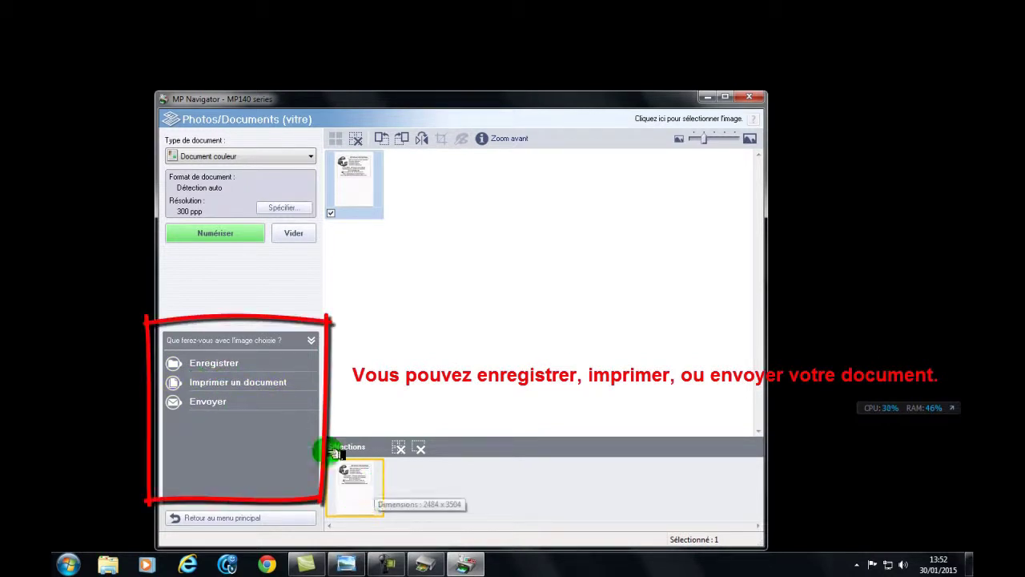
left_click(215, 364)
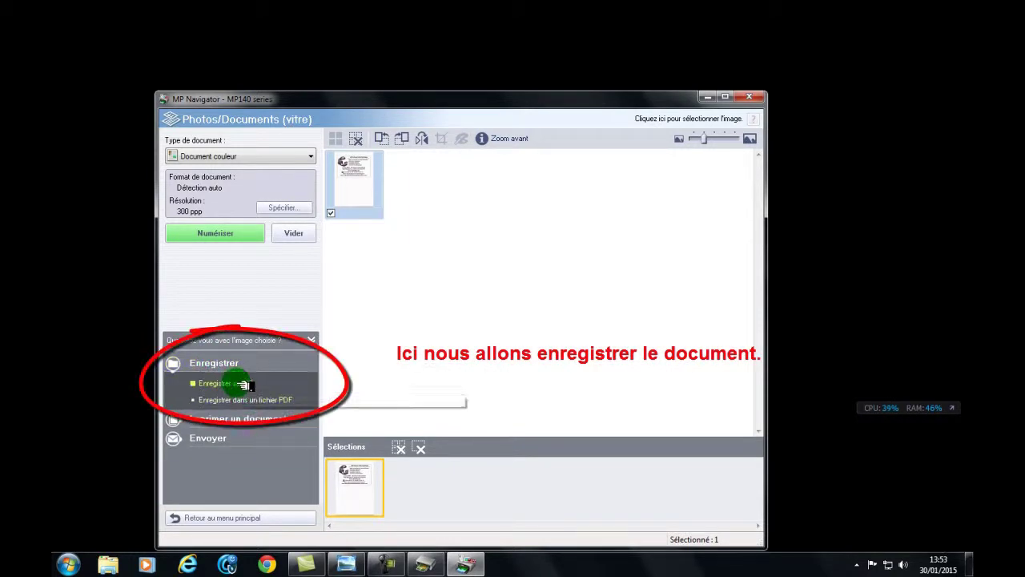
left_click(242, 384)
Name the file TEST IMAGE SCANNE and save it as a JPEG in the folder created for the current date
left_click(443, 328)
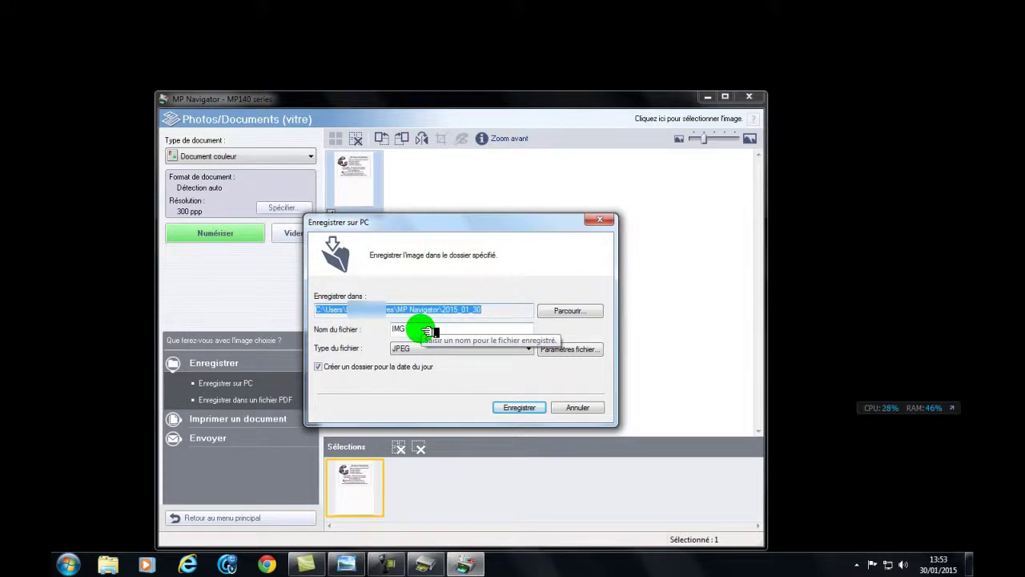
left_click(424, 330)
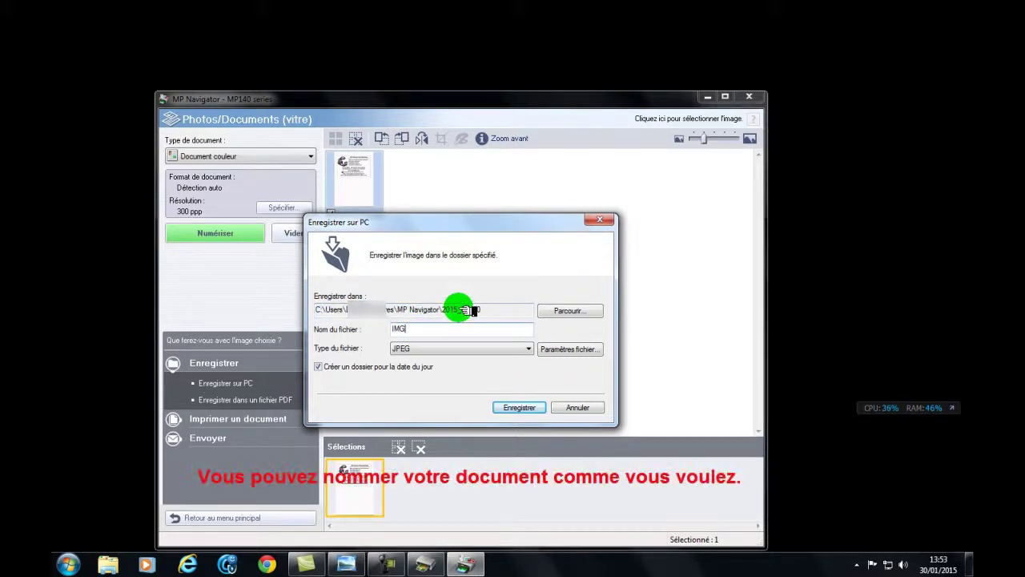
left_click(429, 333)
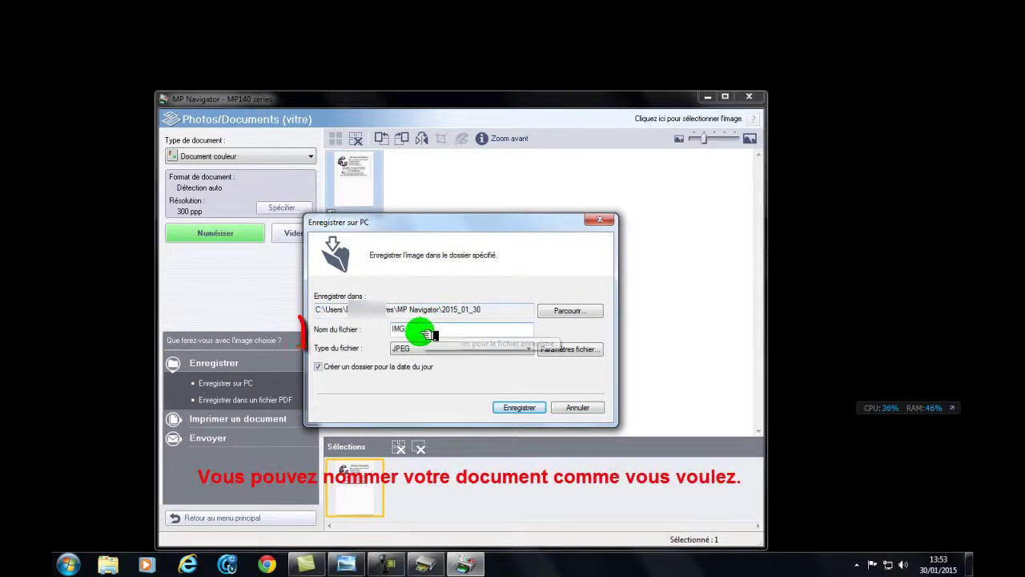
left_click_drag(458, 332, 377, 332)
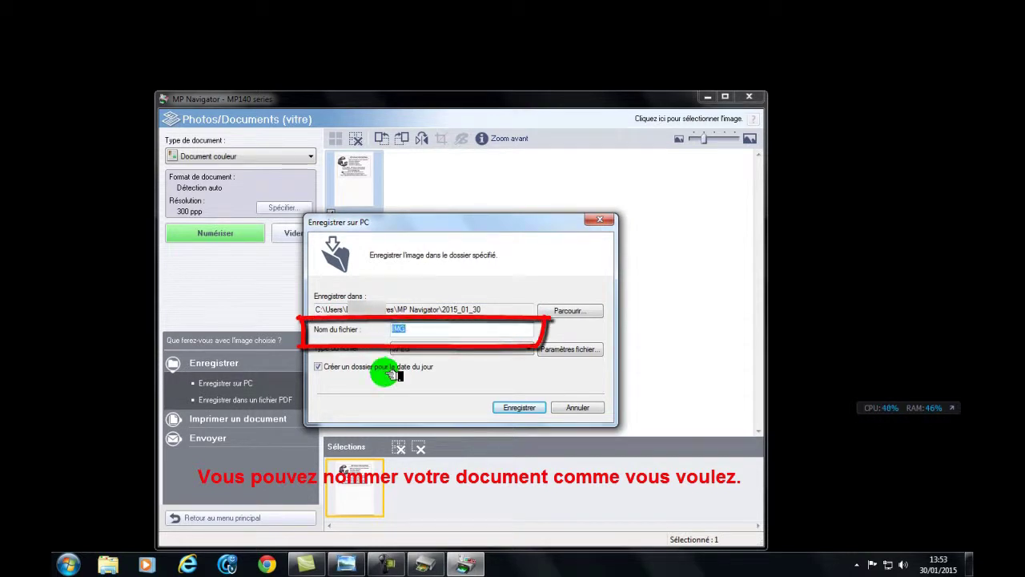
key("BackSpace")
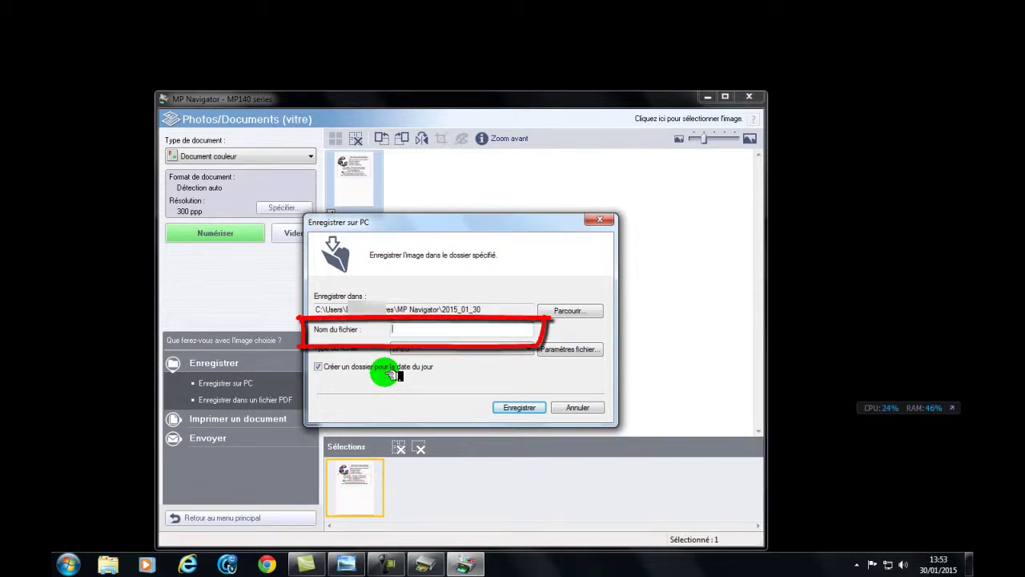
type("TEST IMAGE")
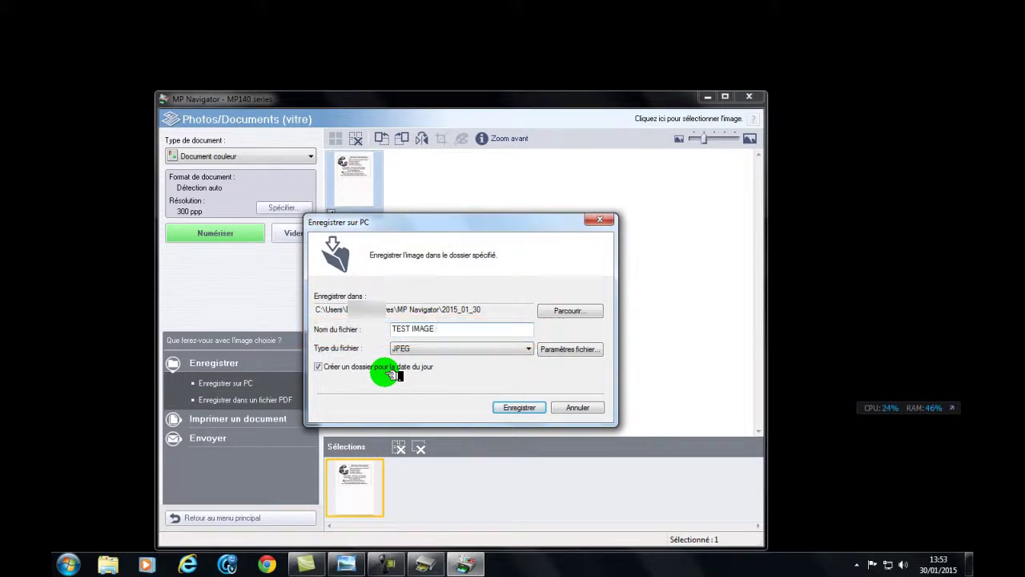
type(" SCANNE")
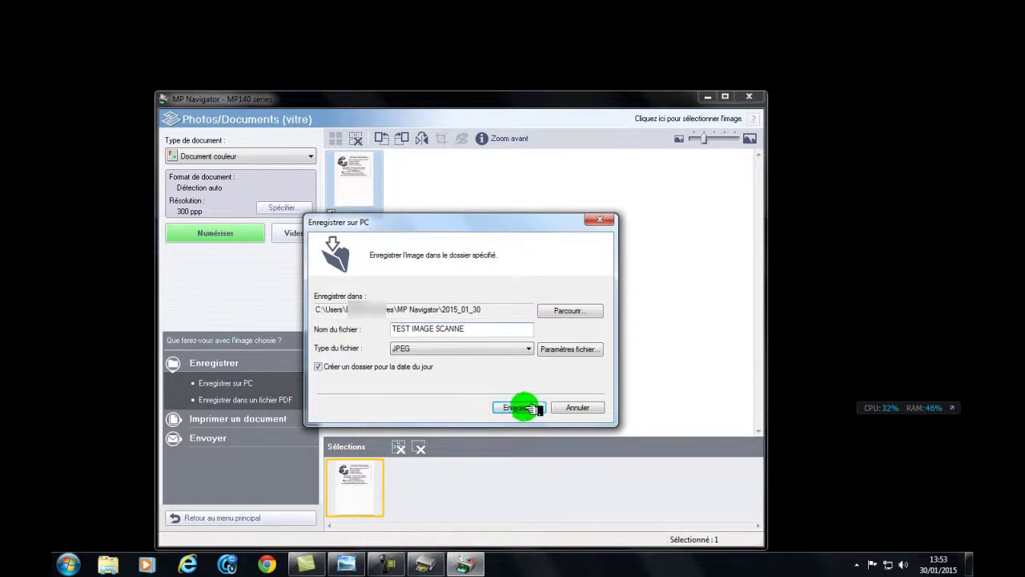
left_click(320, 366)
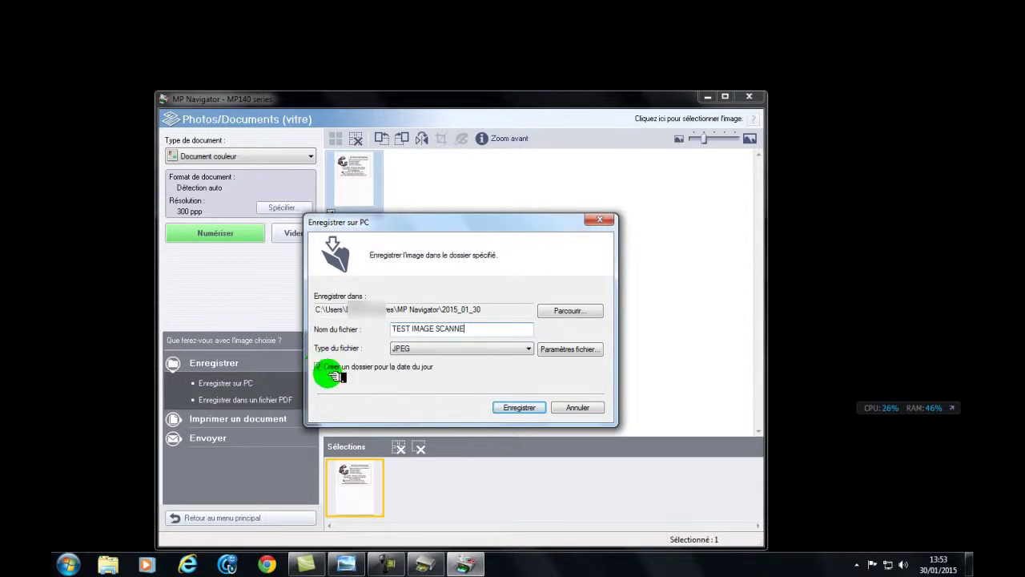
left_click(519, 407)
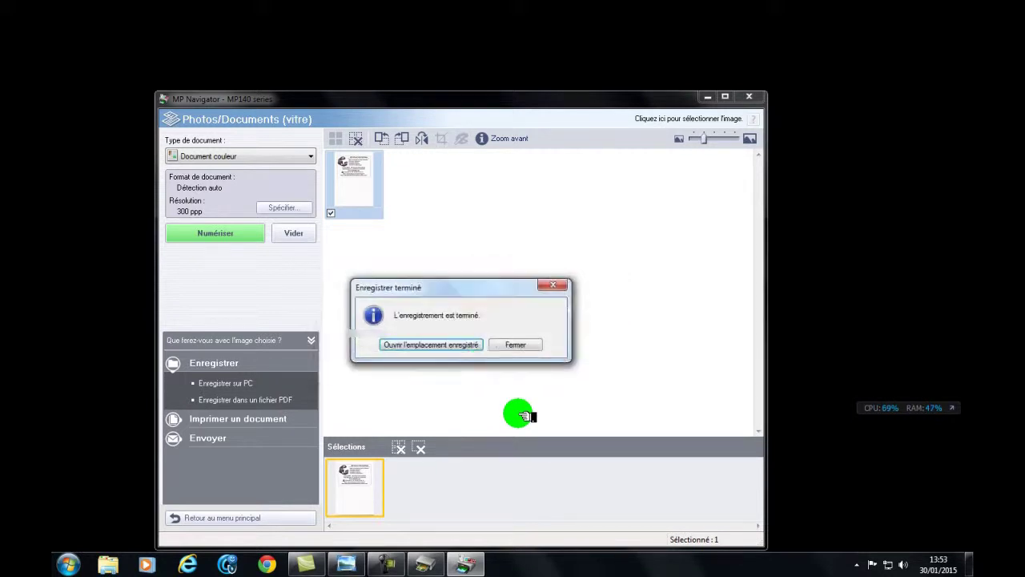
Open the save location and view the TEST IMAGE SCANNE picture in the Windows photo viewer
left_click(447, 346)
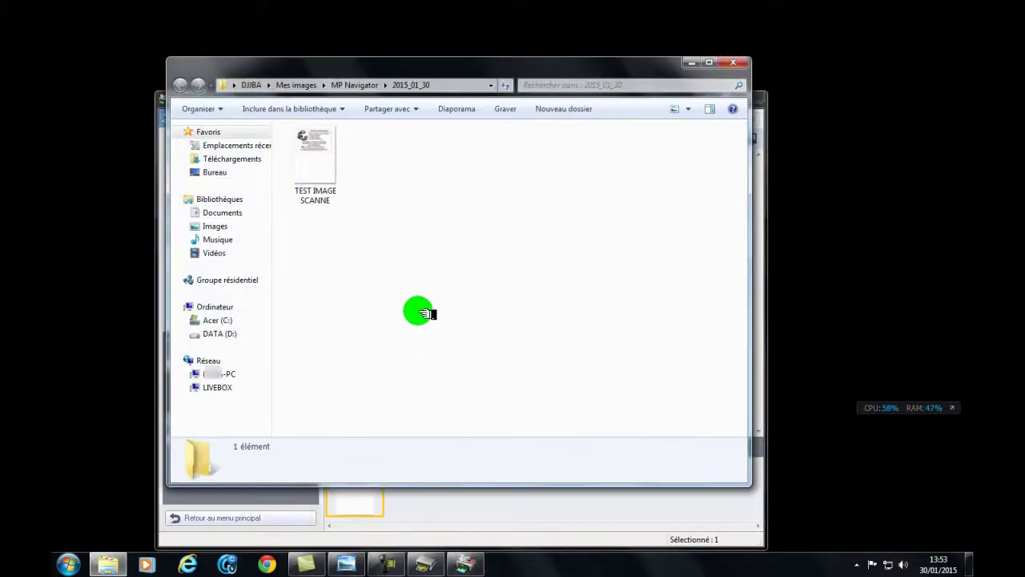
left_click(315, 160)
double_click(315, 159)
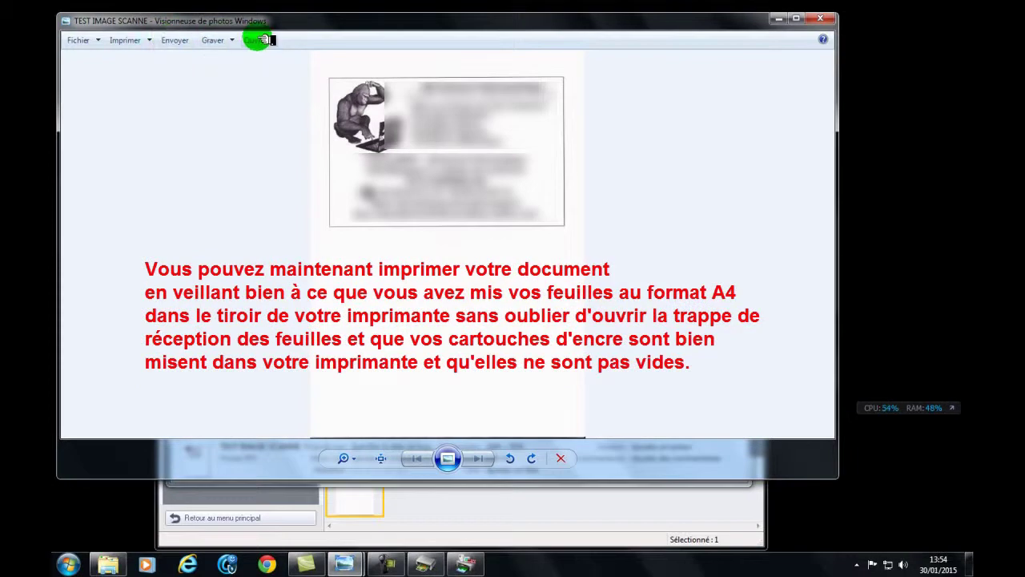
Open the print settings for the TEST IMAGE SCANNE picture
left_click(152, 42)
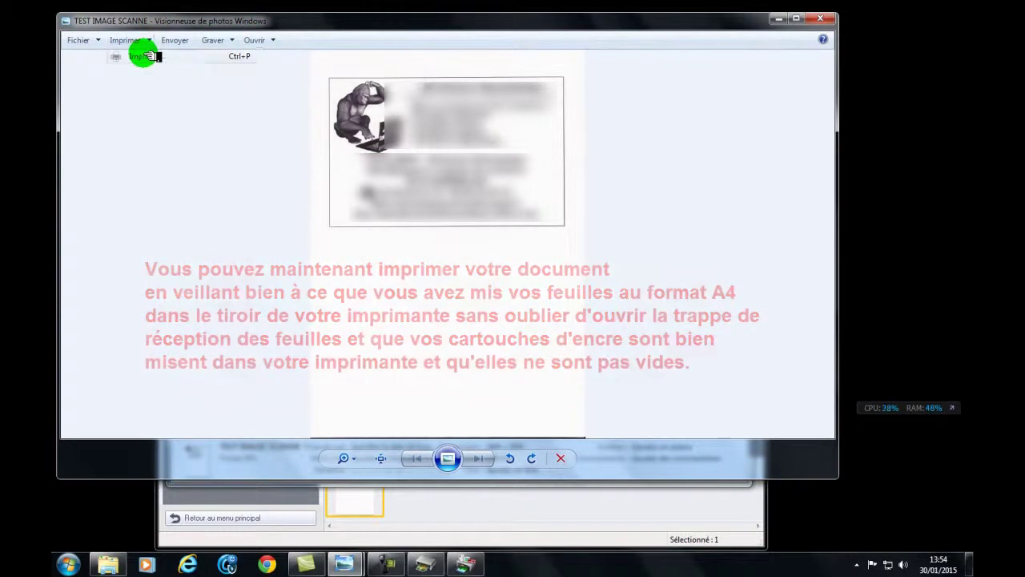
left_click(152, 56)
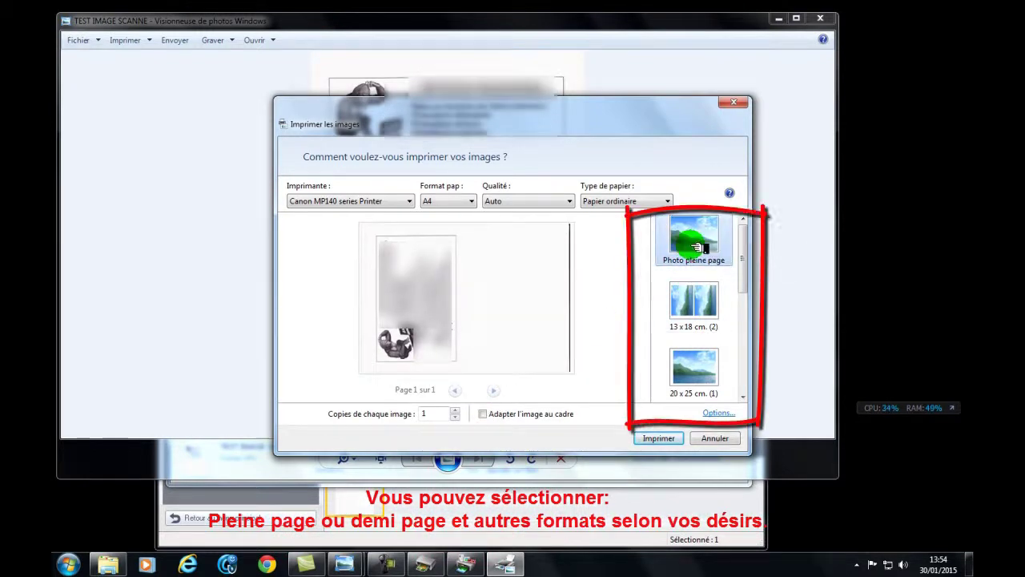
Preview the 13 x 18, 20 x 25, 10 x 15 and 9 x 13 cm, Wallet and Planche contact print layouts in turn
left_click(694, 304)
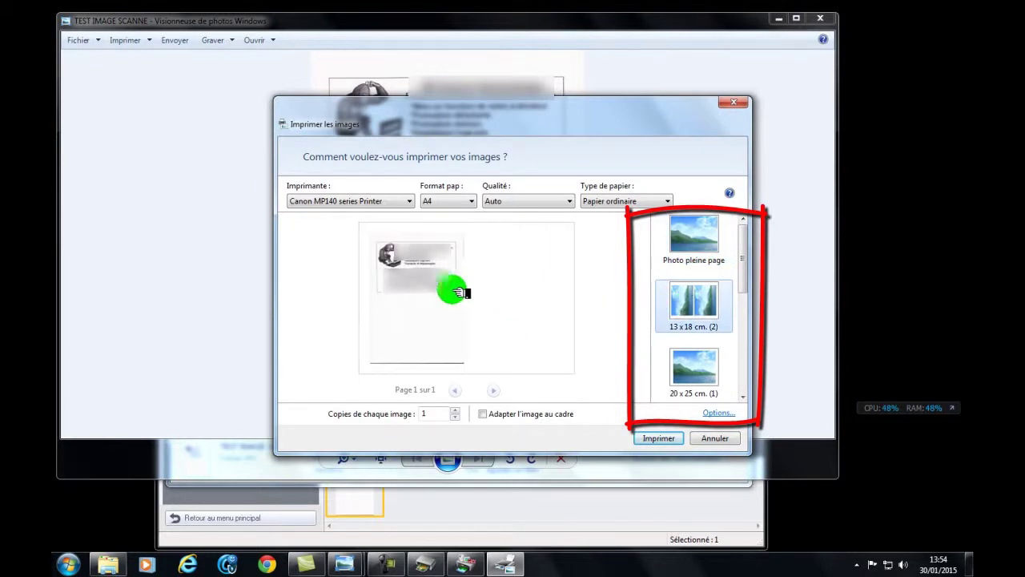
left_click(694, 368)
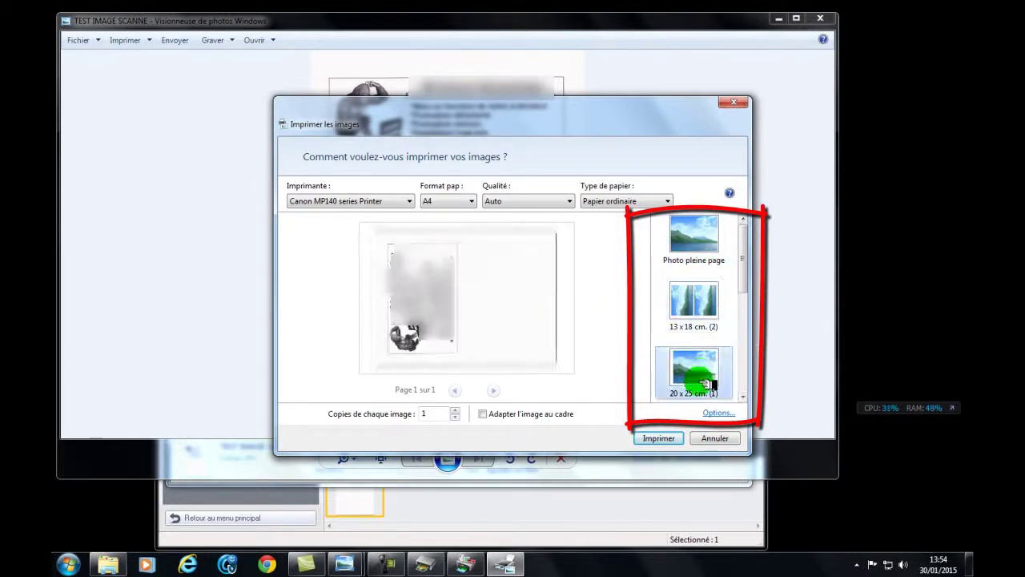
left_click_drag(743, 272, 742, 307)
left_click(691, 333)
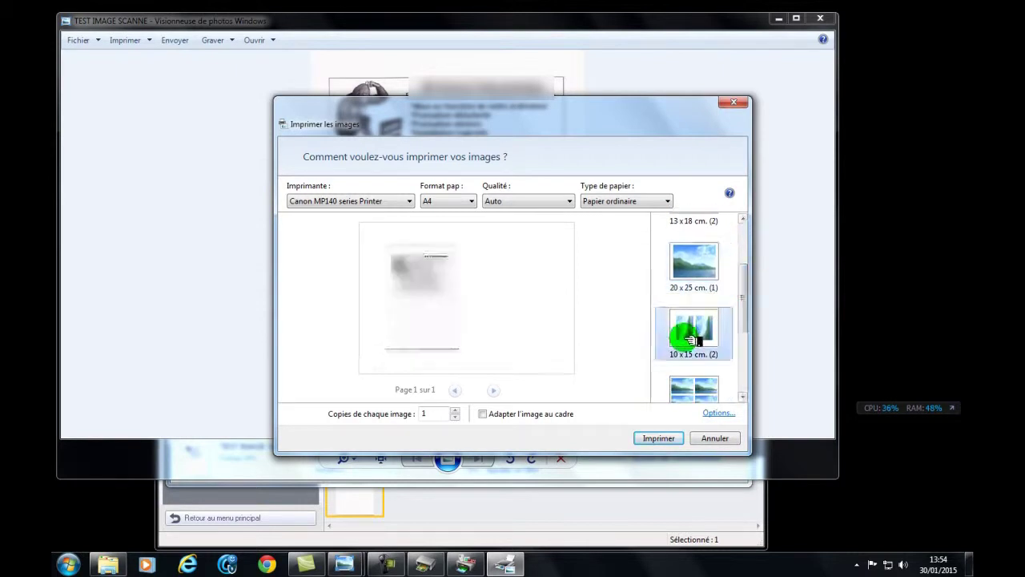
left_click(693, 393)
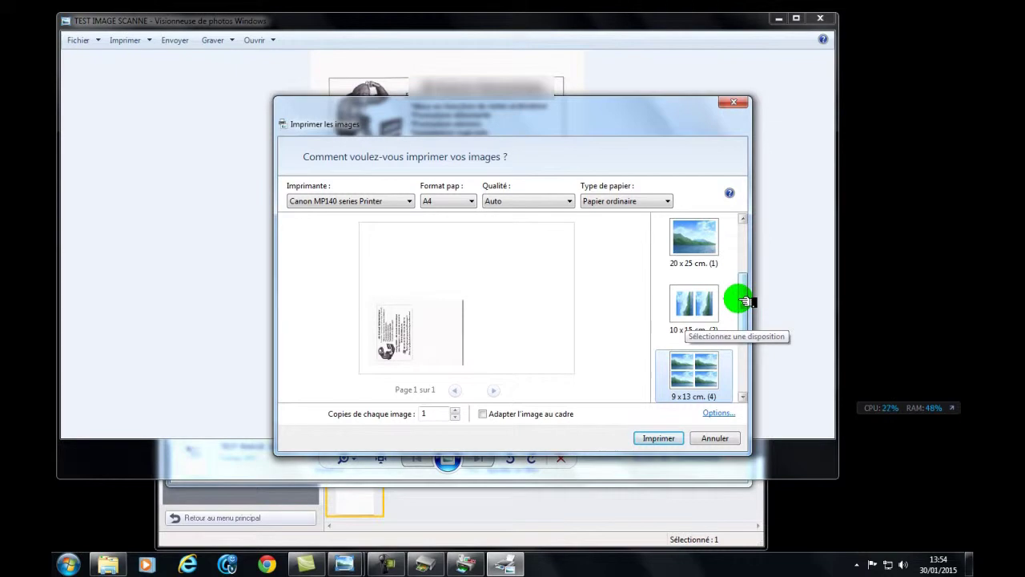
left_click_drag(745, 310, 709, 337)
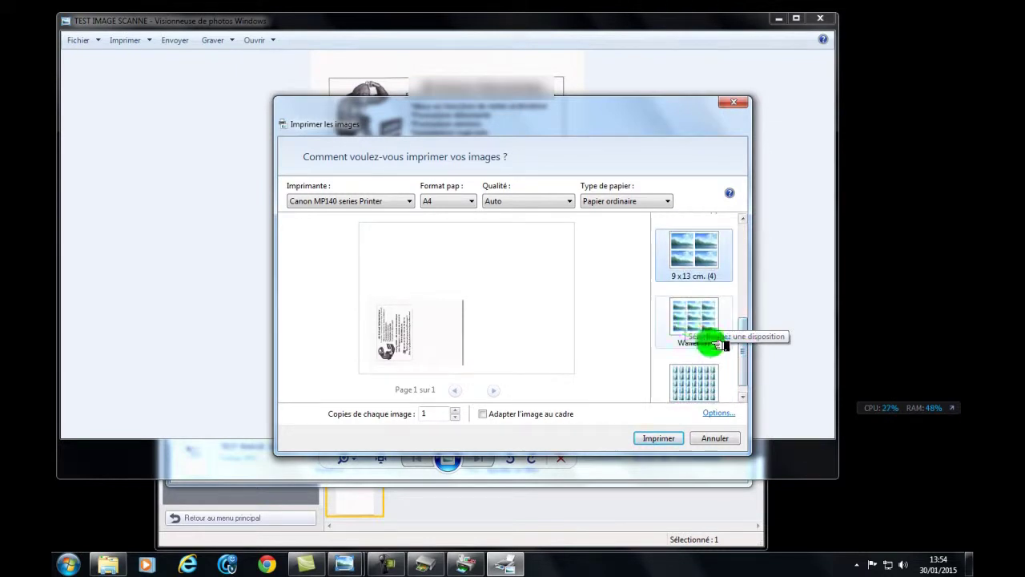
left_click(677, 327)
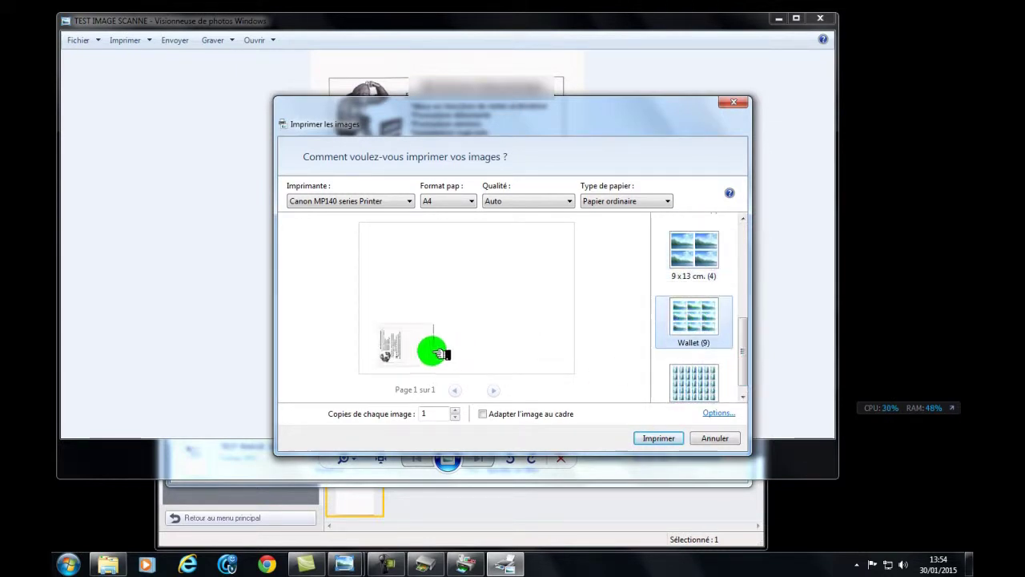
left_click_drag(745, 353, 744, 366)
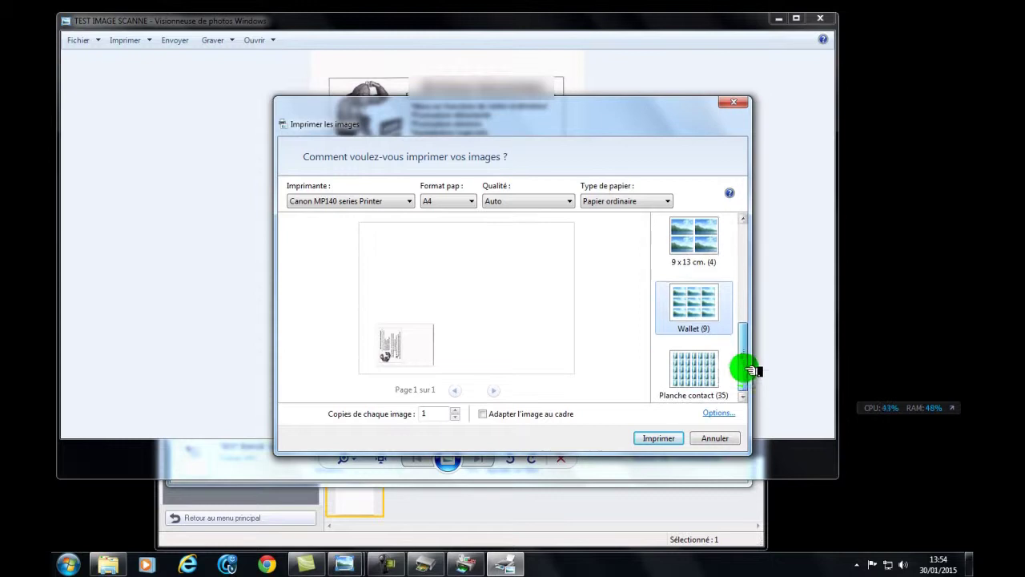
left_click(694, 370)
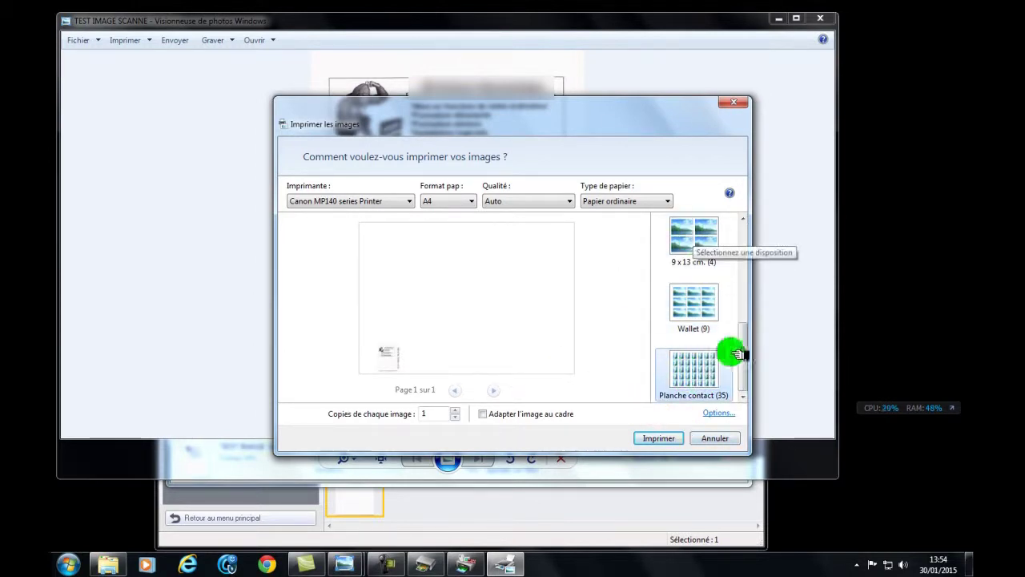
Choose the Photo pleine page layout and turn on Adapter l'image au cadre
left_click_drag(749, 370, 737, 224)
left_click(694, 233)
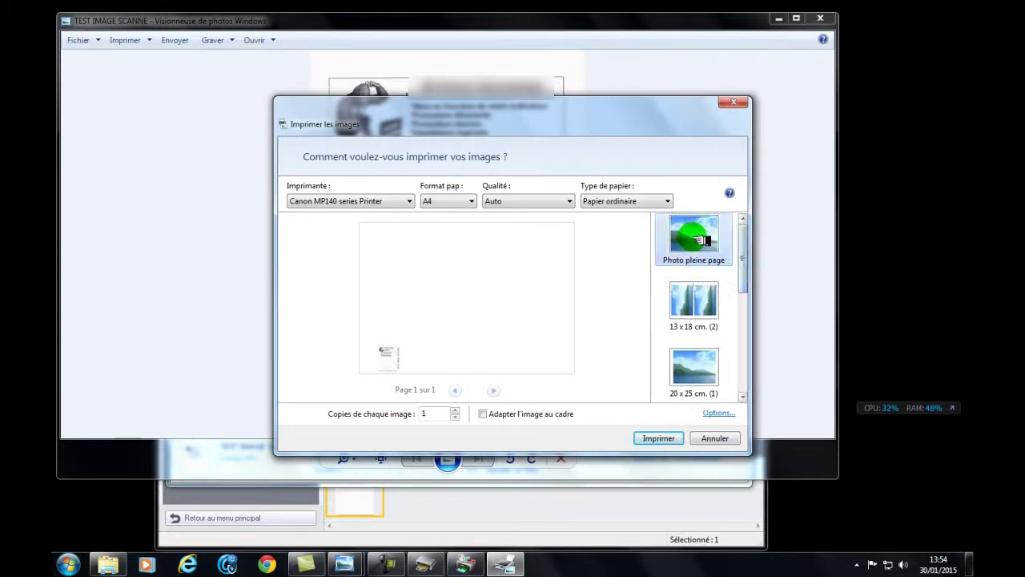
left_click(485, 413)
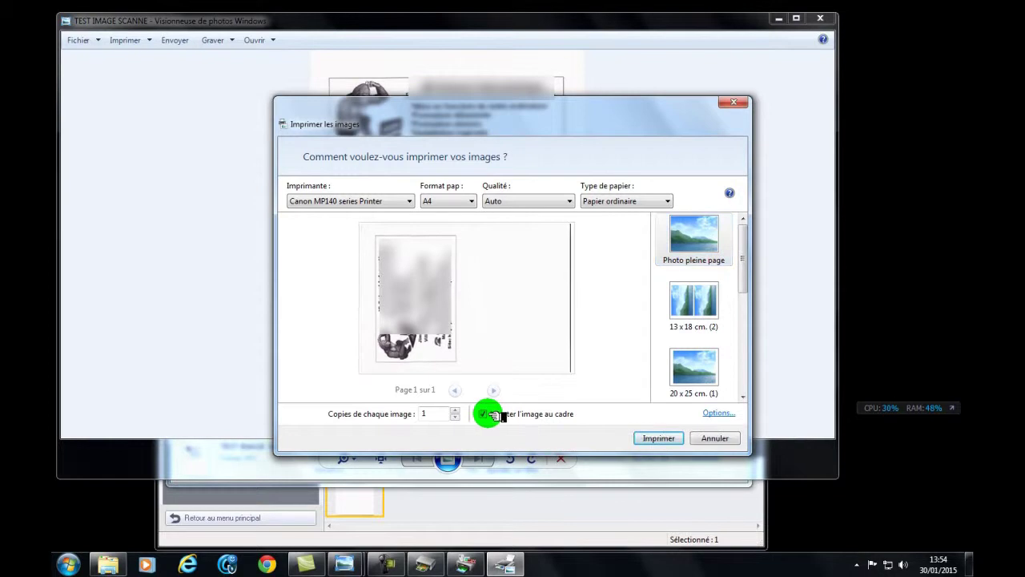
left_click(485, 414)
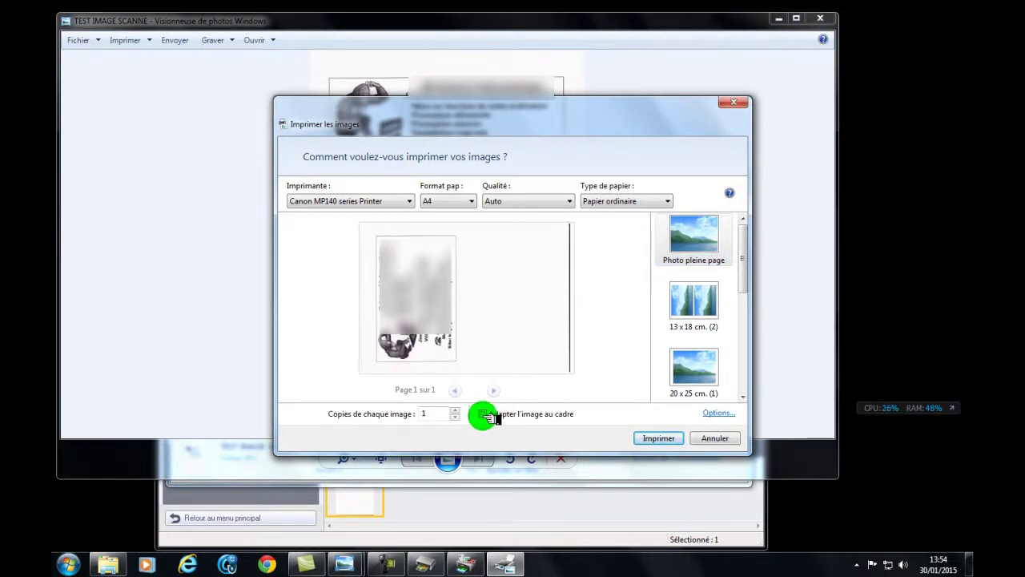
left_click(485, 414)
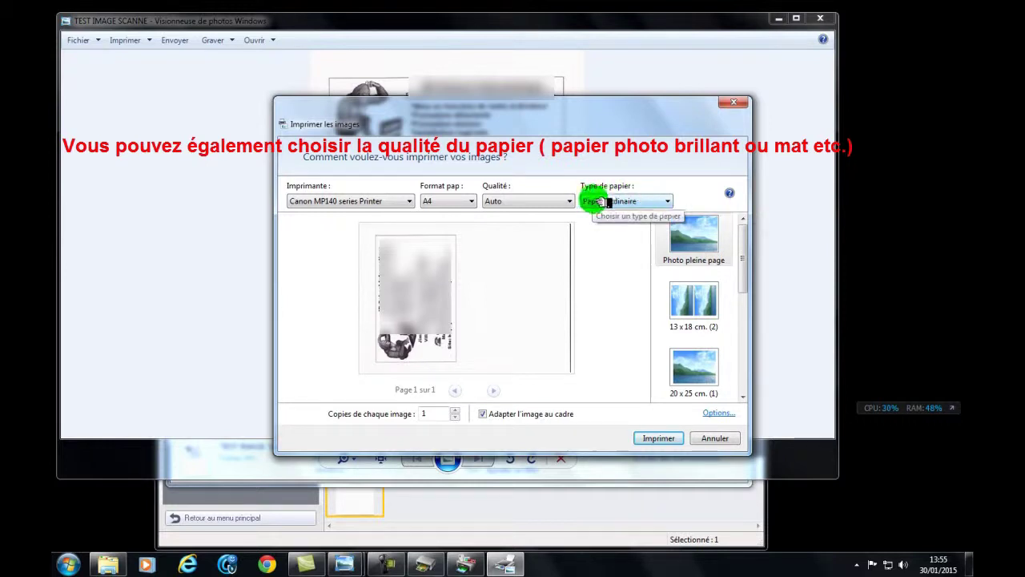
Look through the available paper types, keep Papier ordinaire, and print the picture
left_click(673, 202)
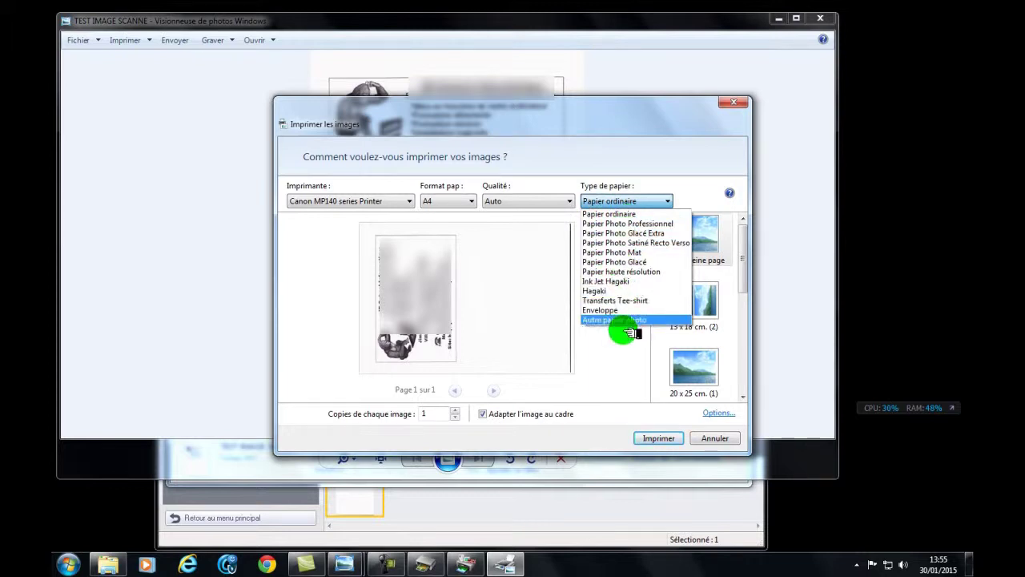
left_click(669, 118)
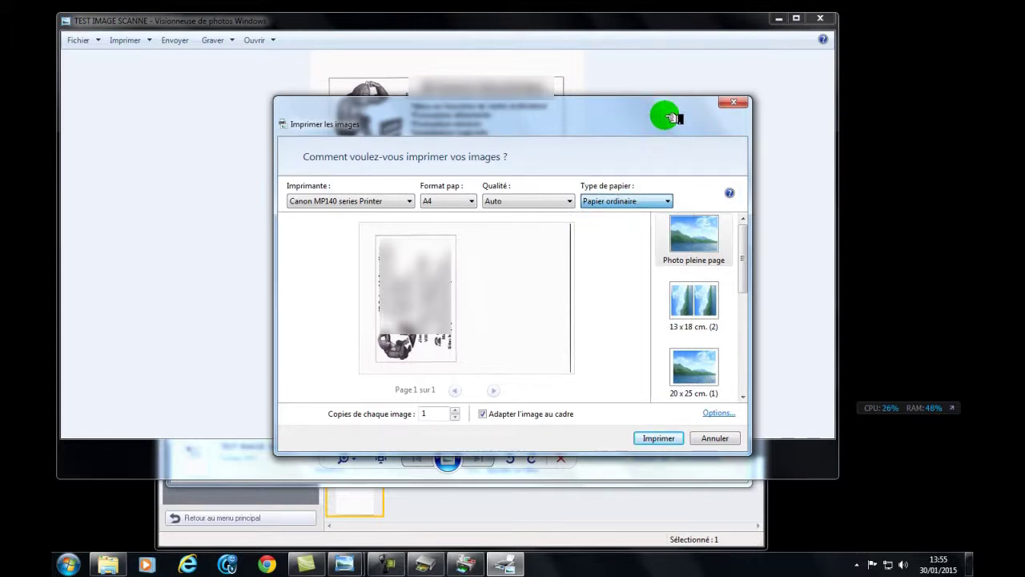
left_click(657, 439)
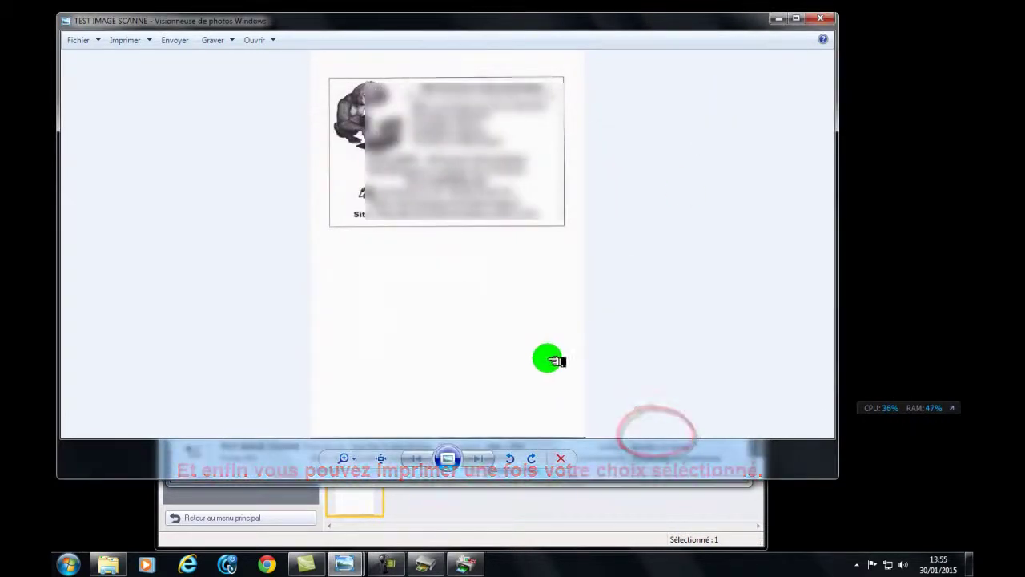
Close the photo viewer, the folder window and MP Navigator, accepting the removal of the scanned image from the program
left_click(829, 19)
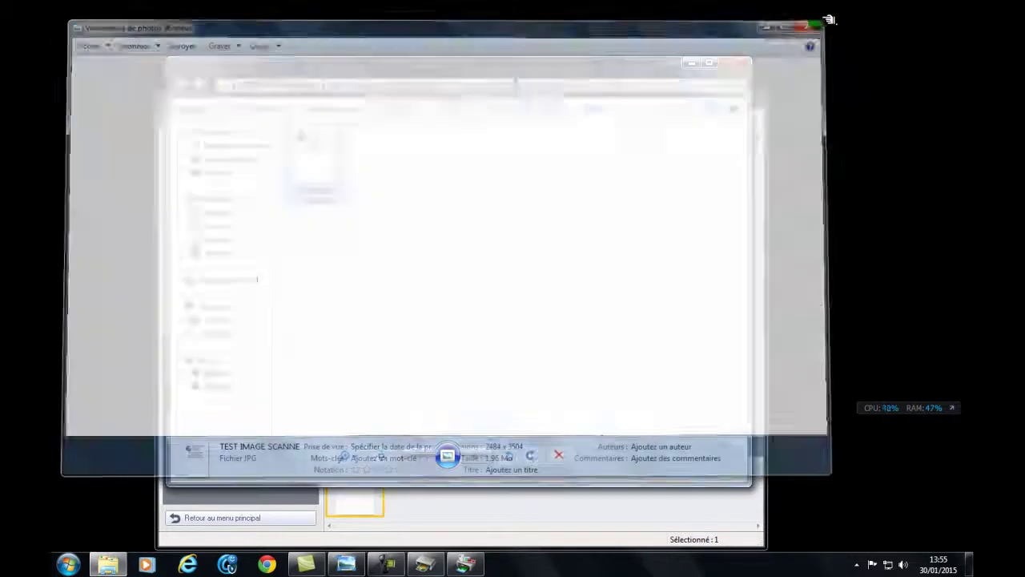
left_click(738, 64)
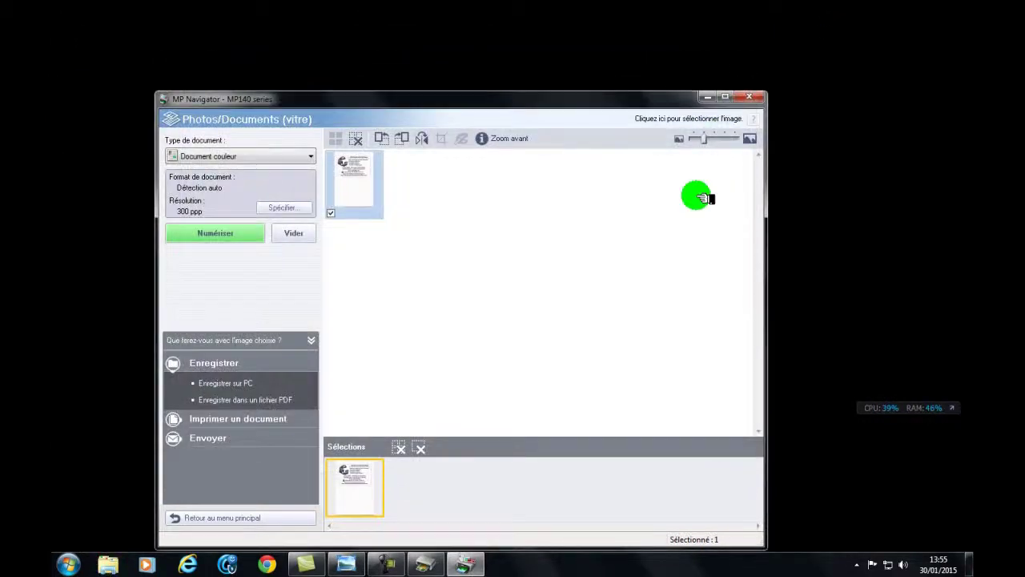
left_click(757, 99)
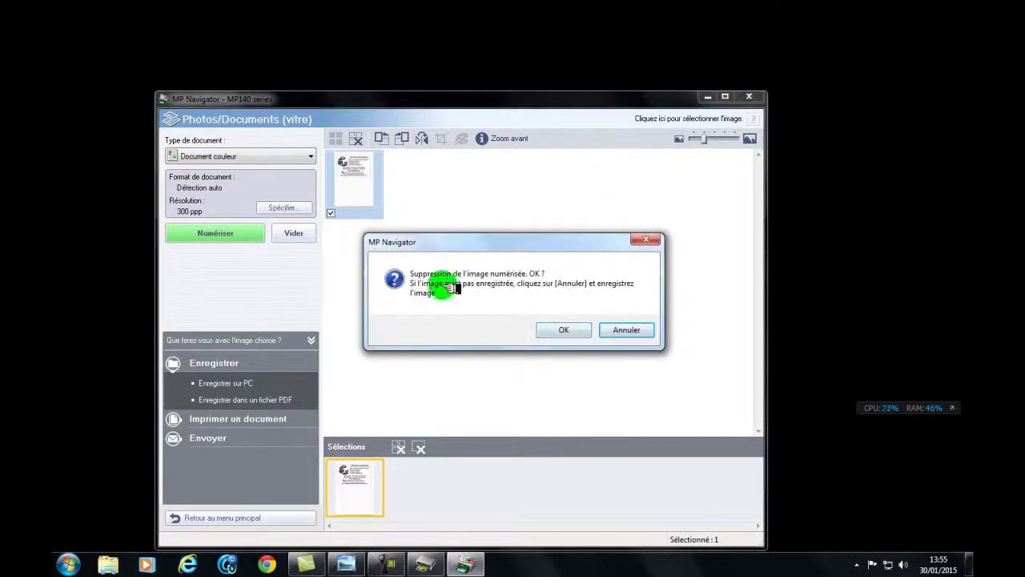
left_click(564, 330)
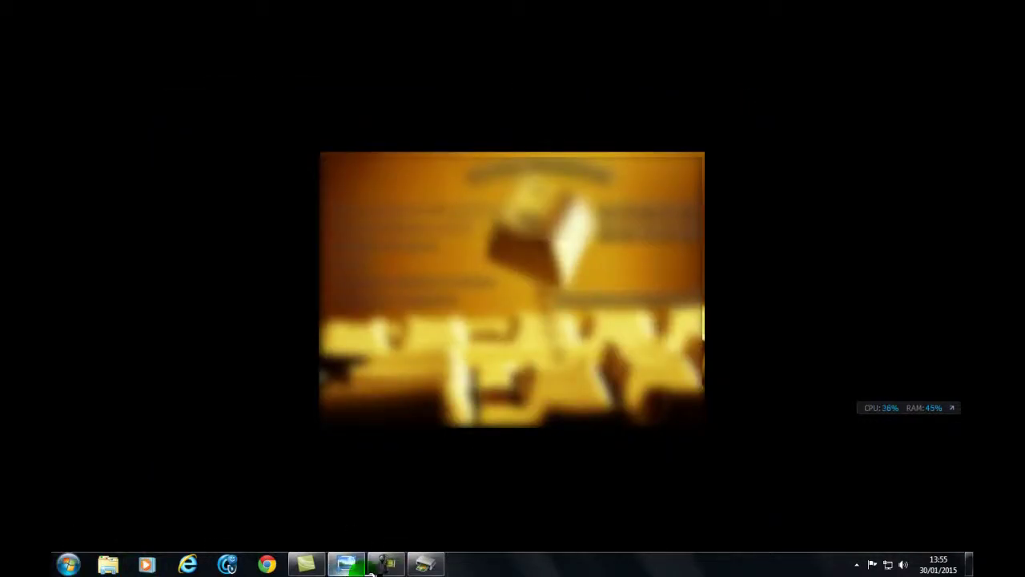
View the saved TEST IMAGE SCANNE picture from the 2015_01_30 folder in the Images library, and close the viewer
left_click(68, 567)
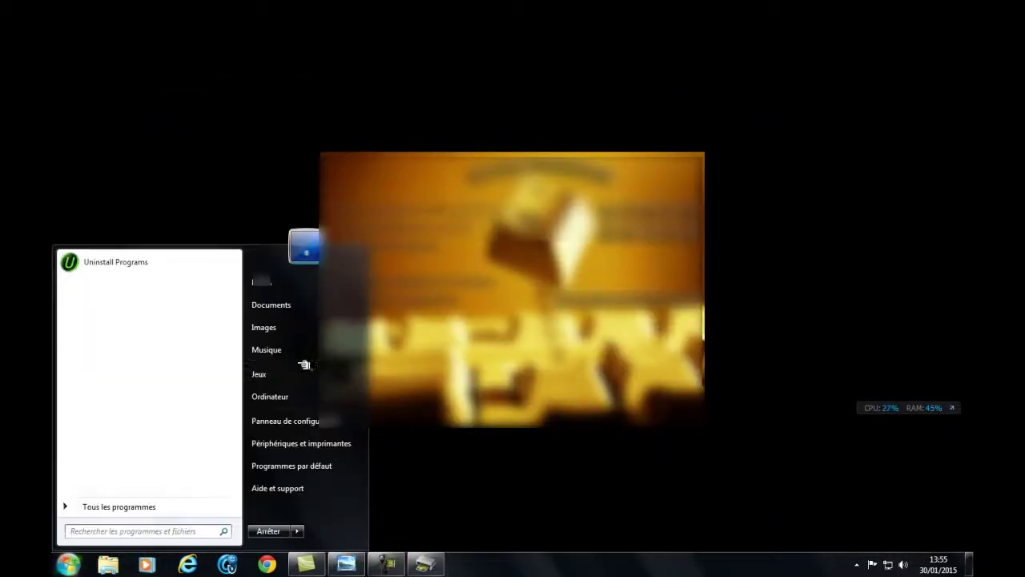
left_click(302, 328)
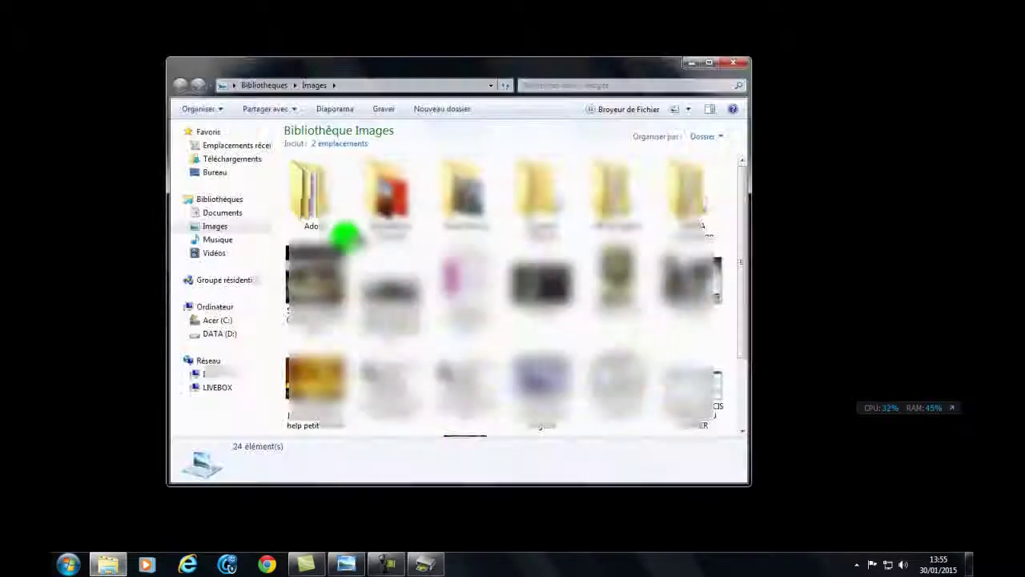
double_click(616, 202)
left_click(308, 201)
double_click(308, 200)
double_click(314, 200)
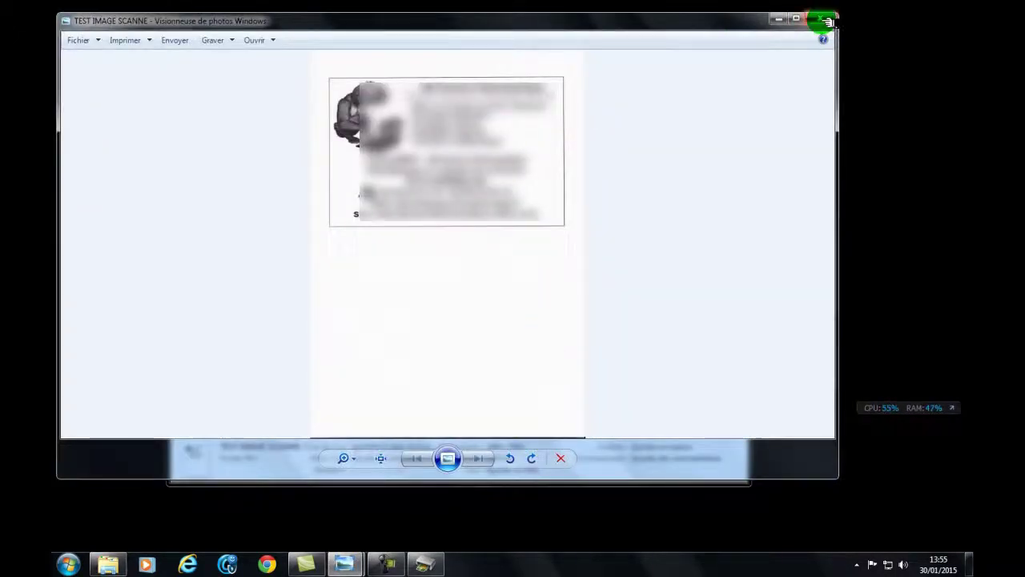
left_click(828, 20)
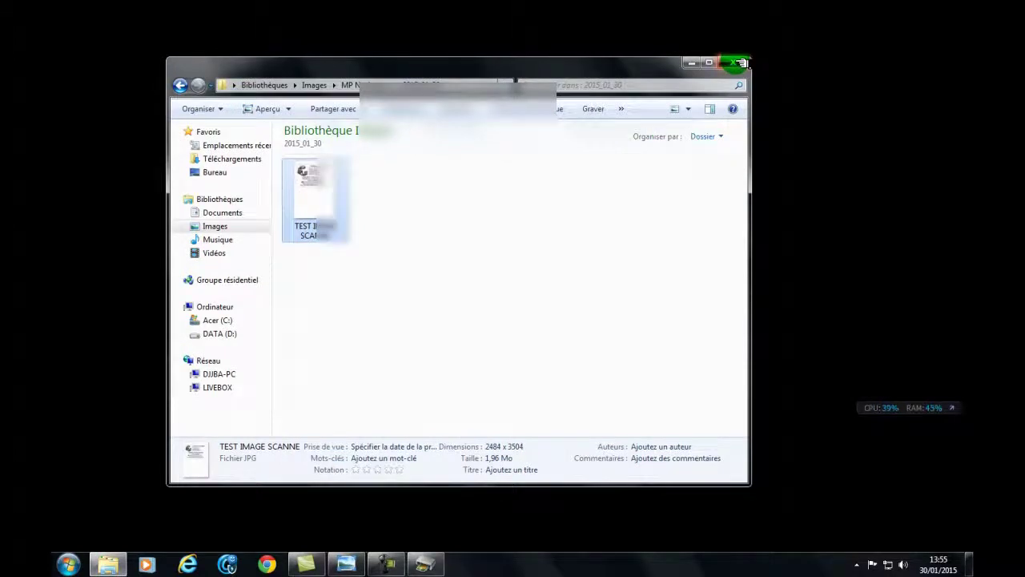